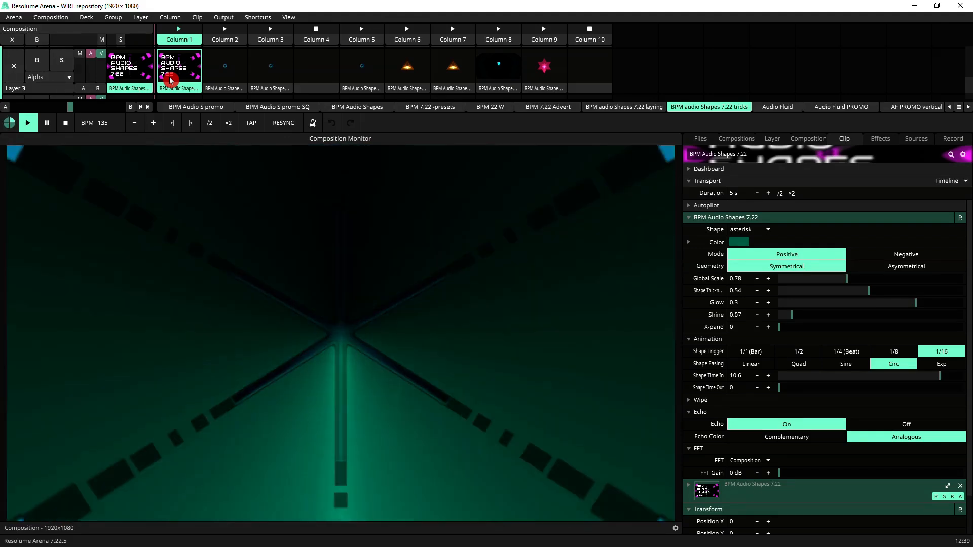
# Step: Animate the Shape parameter of the Column 1 BPM Audio Shapes clip with BPM Sync, using Clip Trigger as its start setting
pyautogui.click(181, 72)
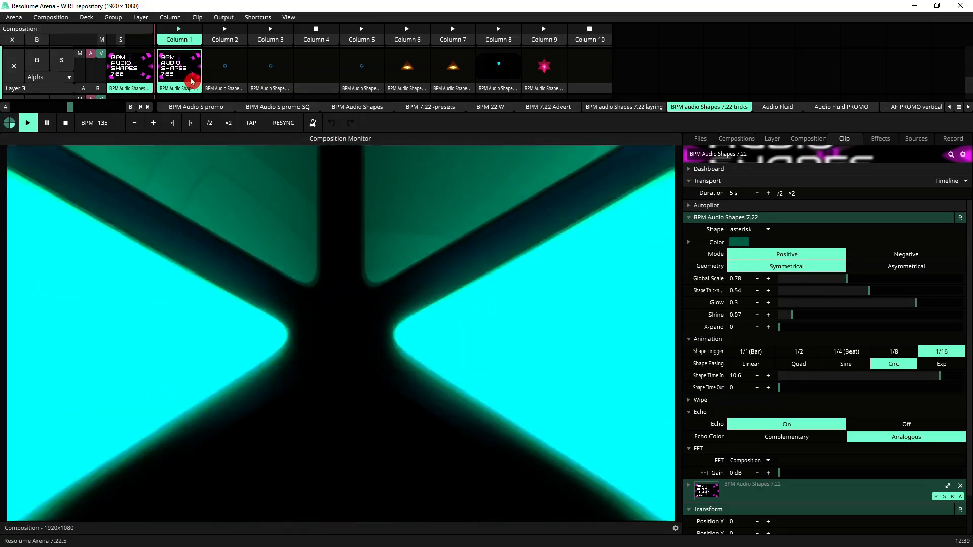
pyautogui.click(192, 81)
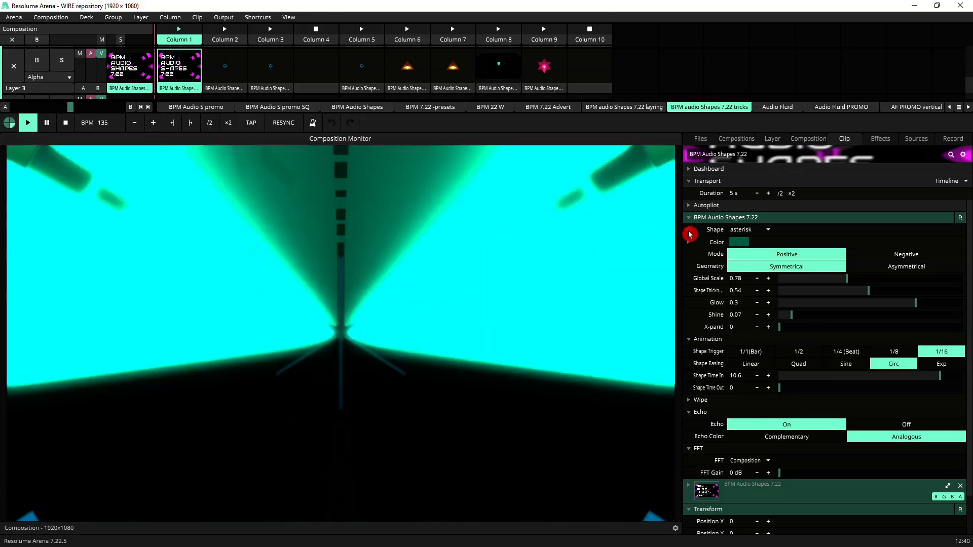
pyautogui.rightClick(689, 234)
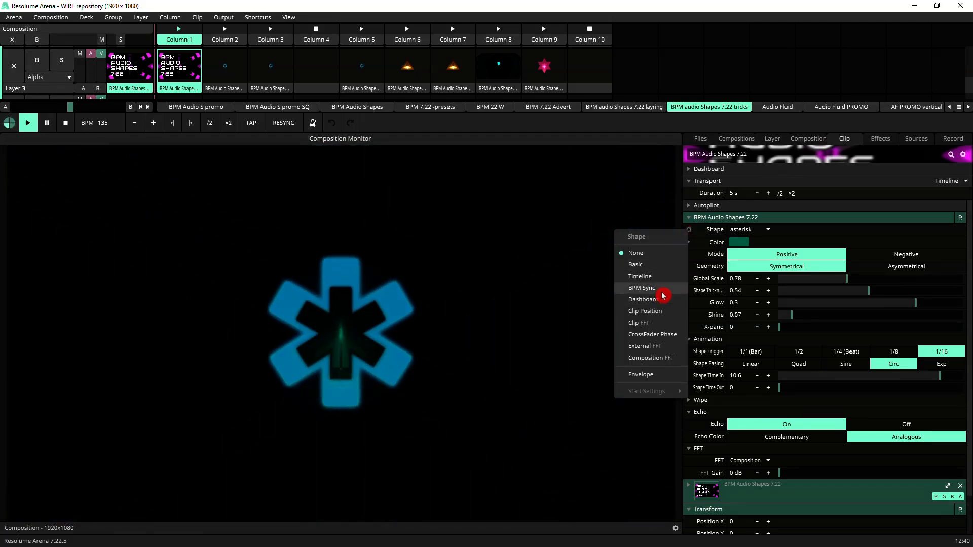
pyautogui.click(654, 288)
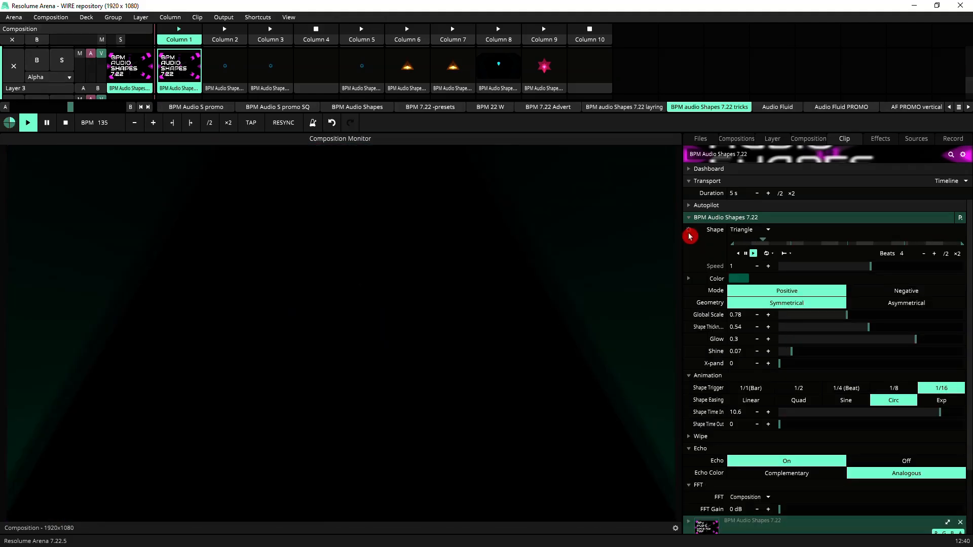
pyautogui.rightClick(689, 235)
pyautogui.moveTo(665, 400)
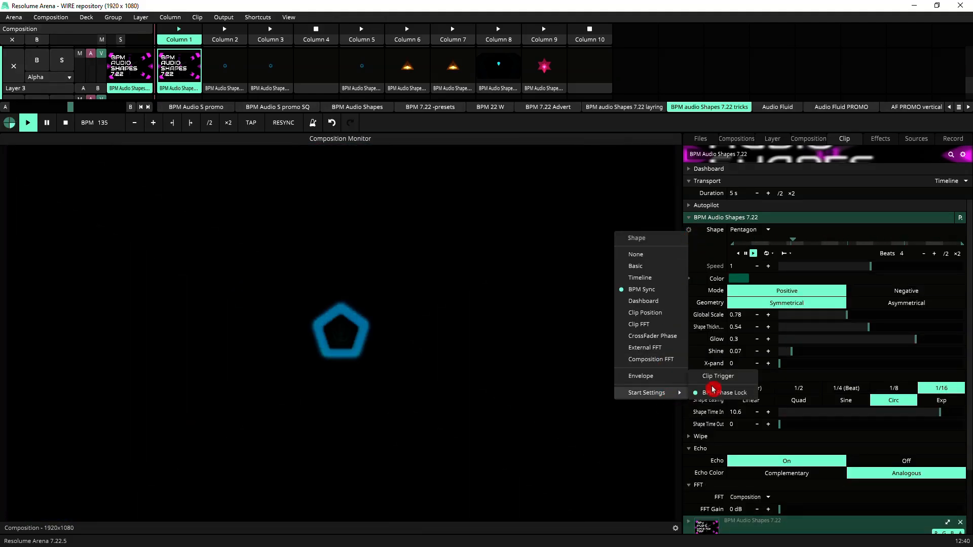
pyautogui.click(717, 378)
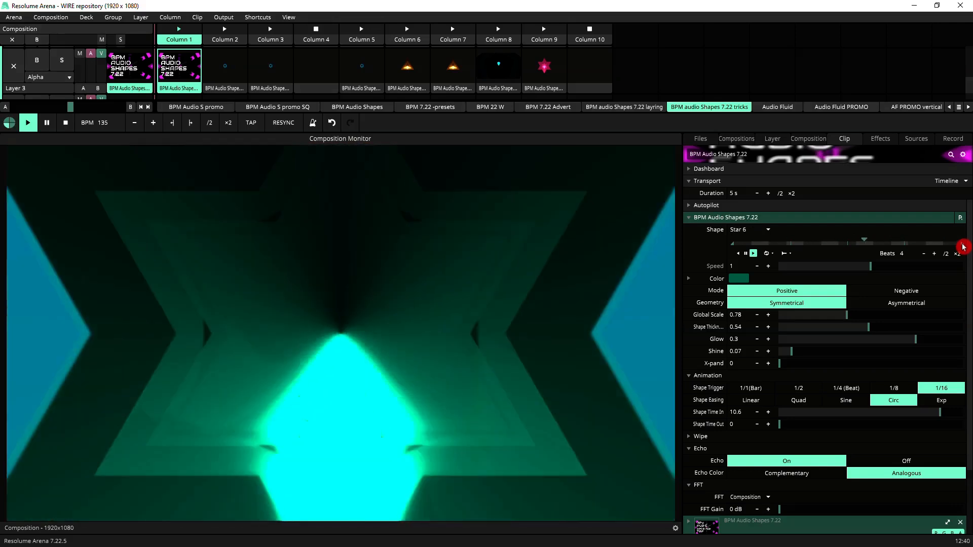
# Step: Limit the end of the Shape animation range to 0.30 and set its cycle to 1/2 beat
pyautogui.moveTo(963, 247); pyautogui.dragTo(808, 260)
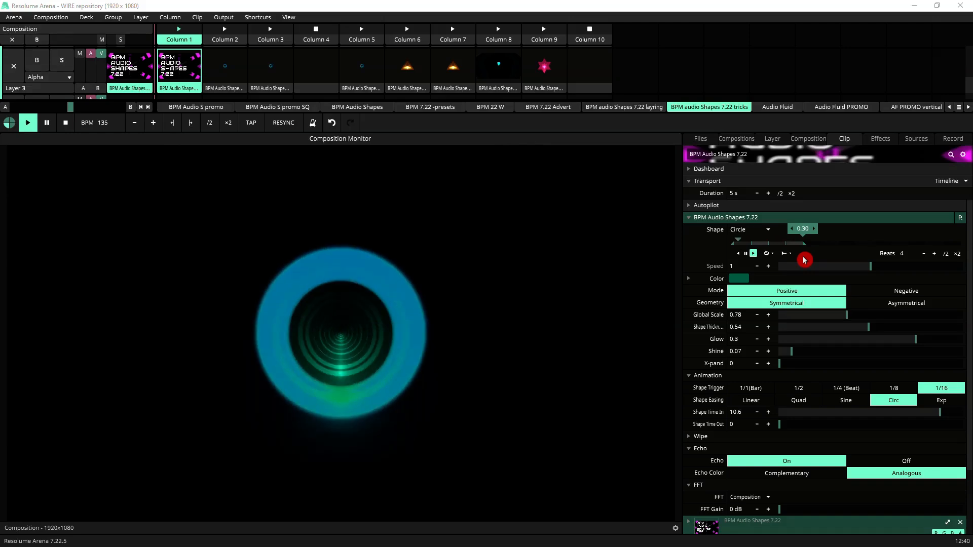
pyautogui.moveTo(804, 260); pyautogui.dragTo(806, 260)
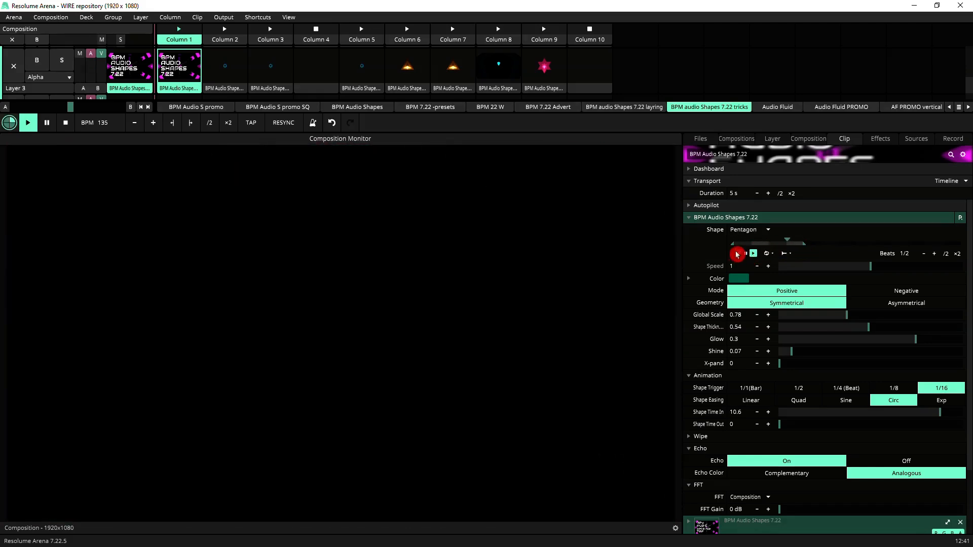
pyautogui.click(737, 253)
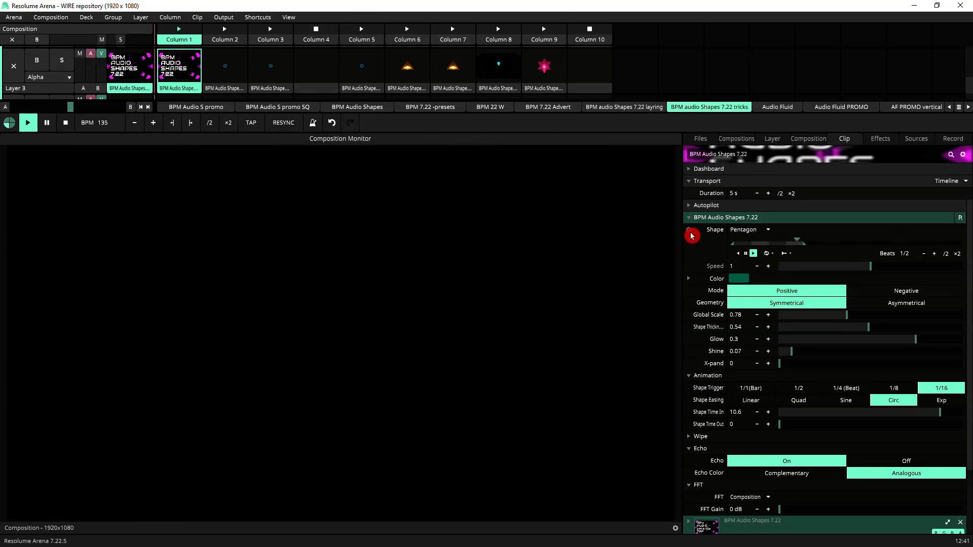
# Step: Add an envelope to the Shape animation and load the Digital preset into it
pyautogui.rightClick(690, 235)
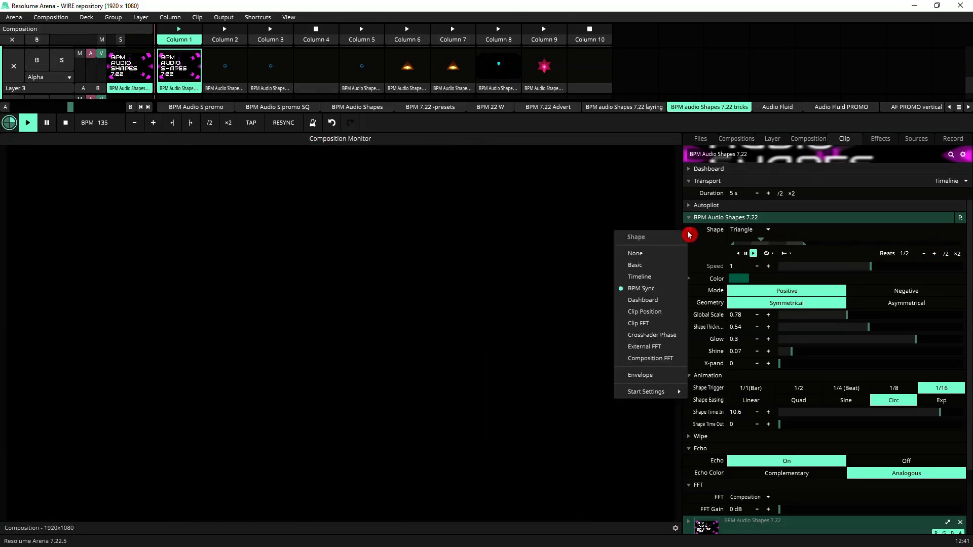
pyautogui.click(657, 379)
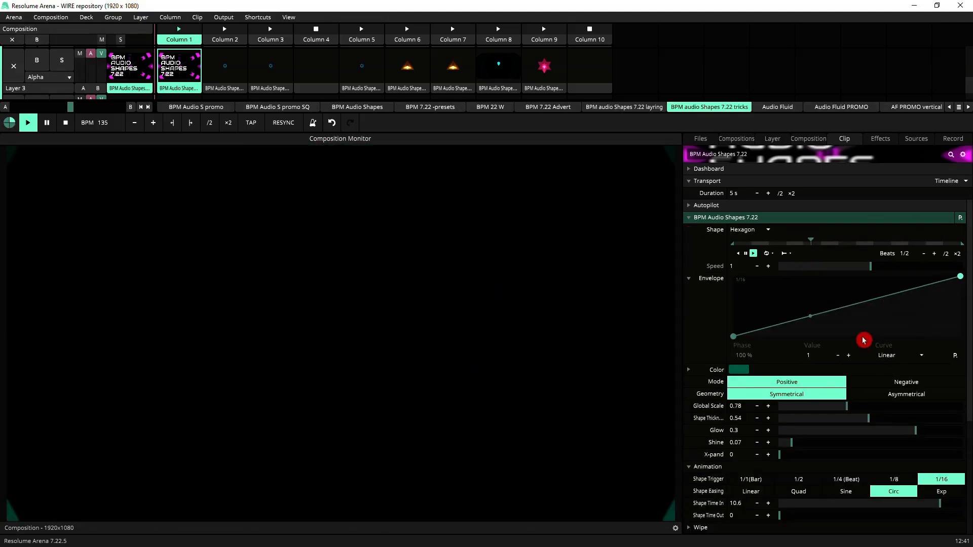
pyautogui.click(955, 355)
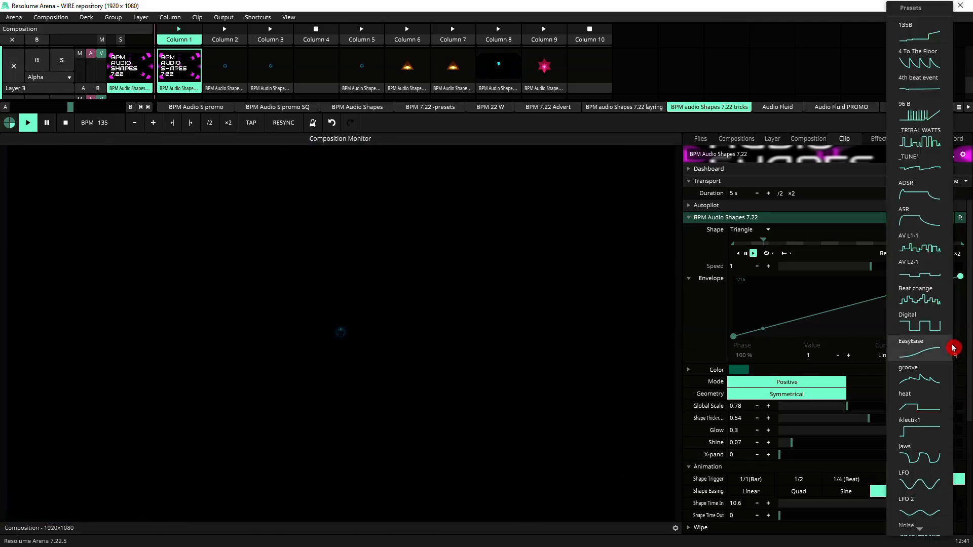
pyautogui.click(926, 332)
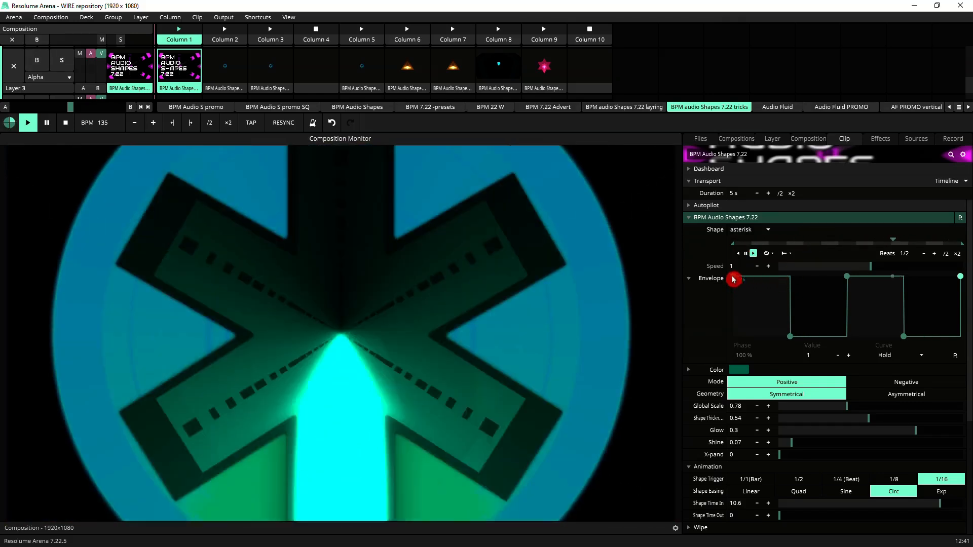
# Step: Set the first envelope point's value to 0.3, then pause the Shape animation and scrub to that envelope section
pyautogui.moveTo(734, 279); pyautogui.dragTo(745, 320)
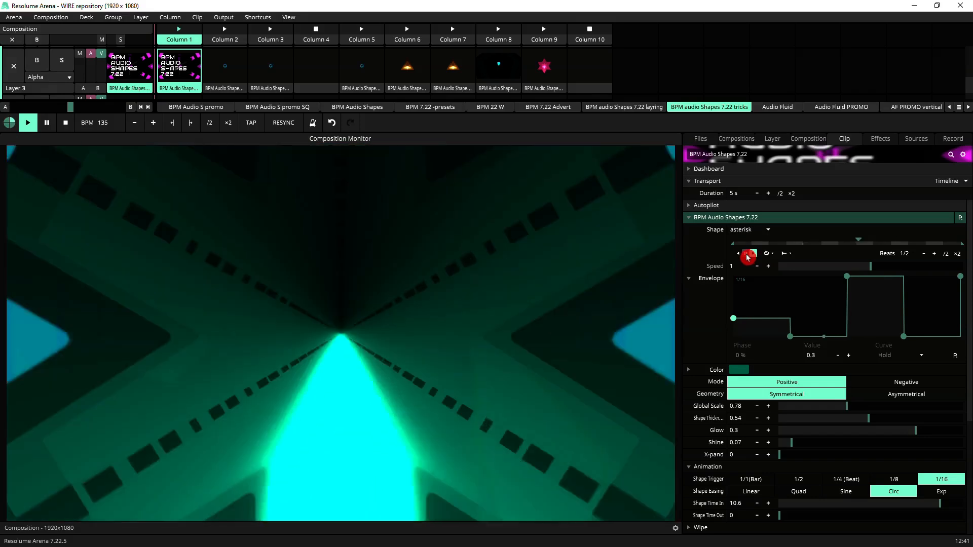
pyautogui.click(746, 253)
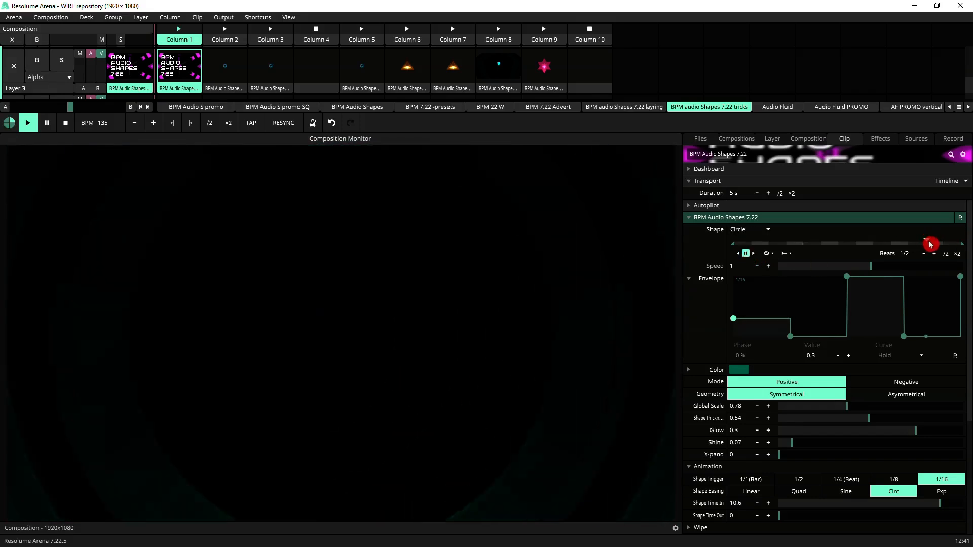
pyautogui.moveTo(928, 240); pyautogui.dragTo(771, 254)
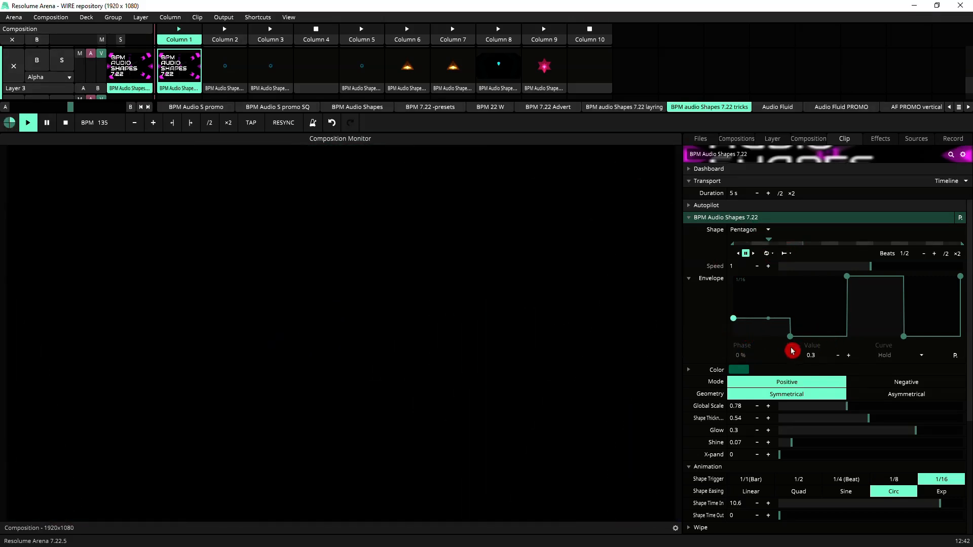
# Step: Set the second envelope point to 0.59 at 26.56 % phase and the third point's value to 0.33
pyautogui.moveTo(772, 243); pyautogui.dragTo(820, 244)
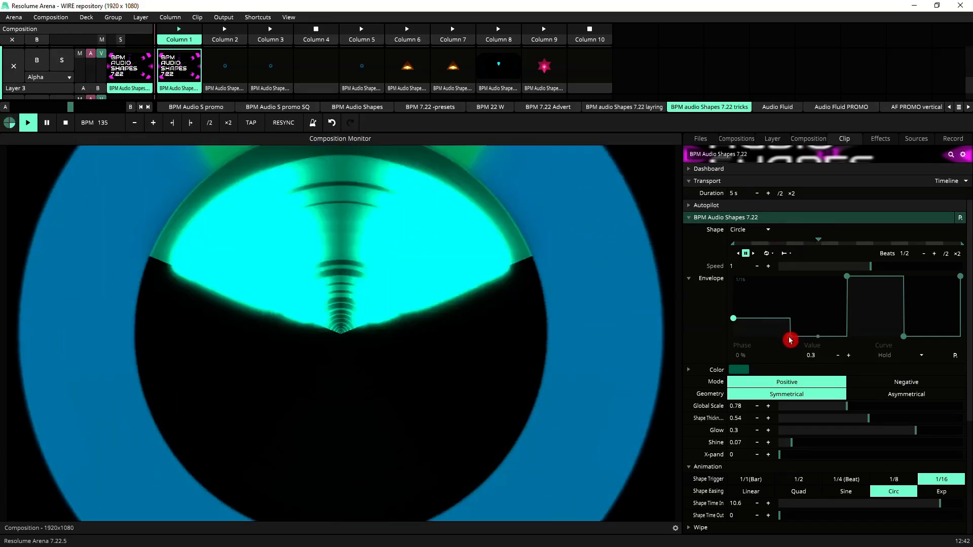
pyautogui.moveTo(791, 339); pyautogui.dragTo(793, 306)
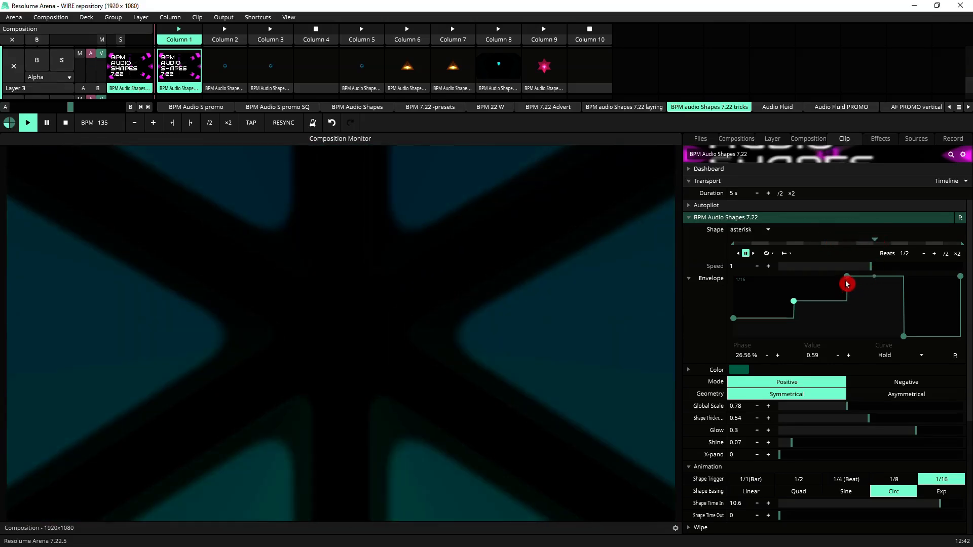
pyautogui.click(847, 276)
pyautogui.moveTo(848, 277); pyautogui.dragTo(849, 318)
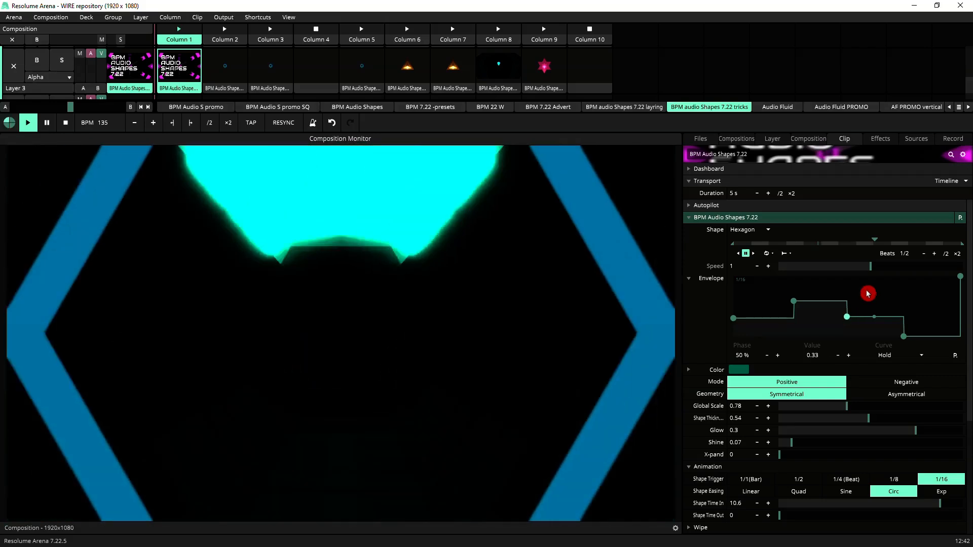
# Step: Scrub the Shape animation to the last envelope section to check its shape, then resume forward playback
pyautogui.click(882, 241)
pyautogui.moveTo(873, 243); pyautogui.dragTo(928, 242)
pyautogui.click(906, 338)
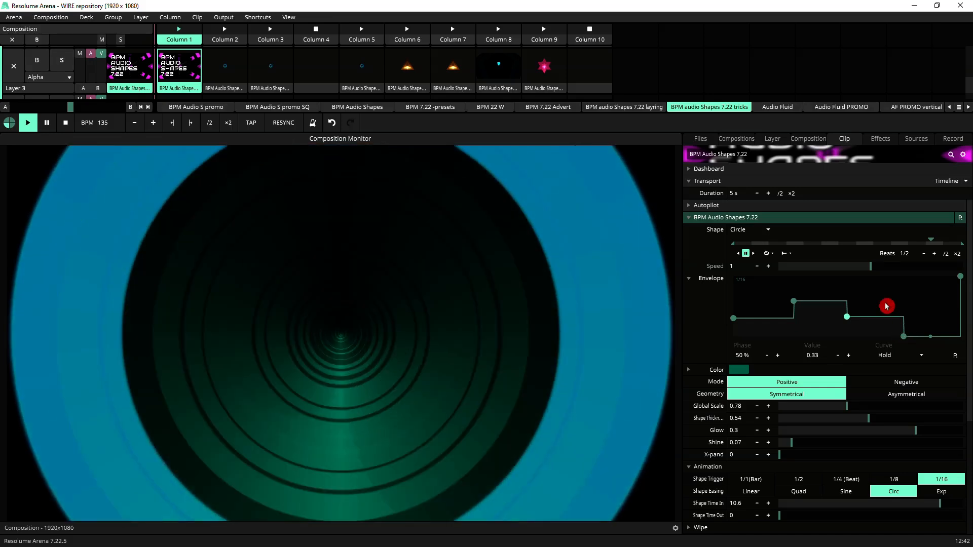
pyautogui.click(754, 254)
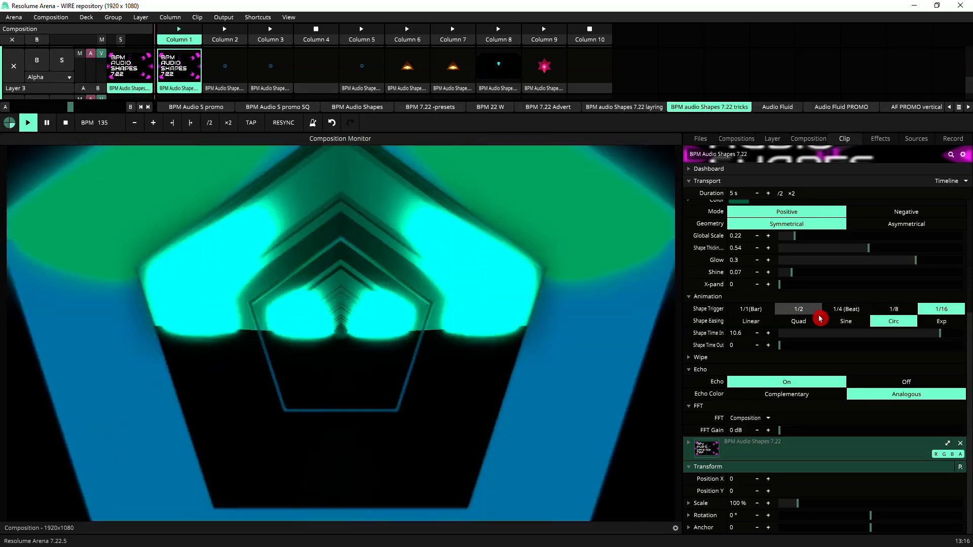
# Step: Show the clip's Color as HSB values and animate its Hue with BPM Sync over 32 beats
pyautogui.scroll(2, 841, 326)
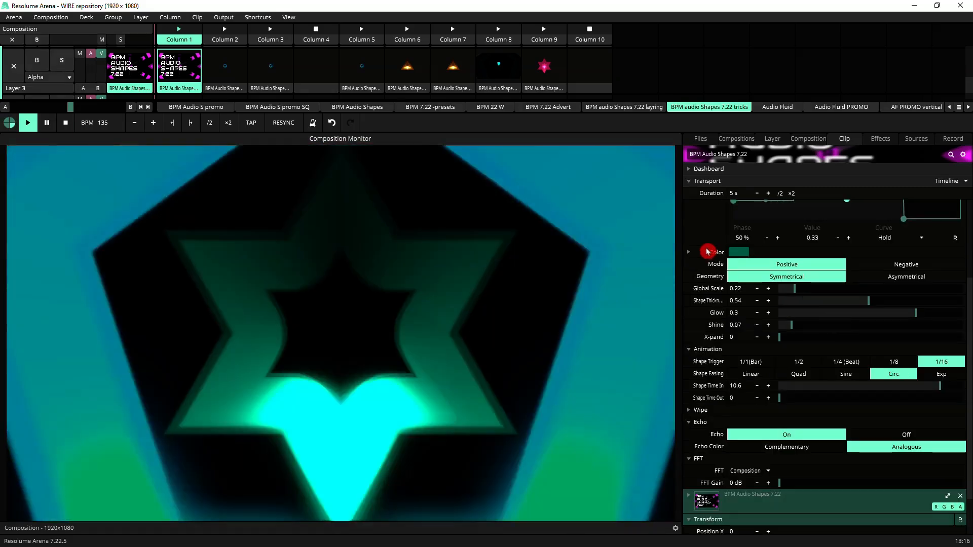
pyautogui.click(691, 255)
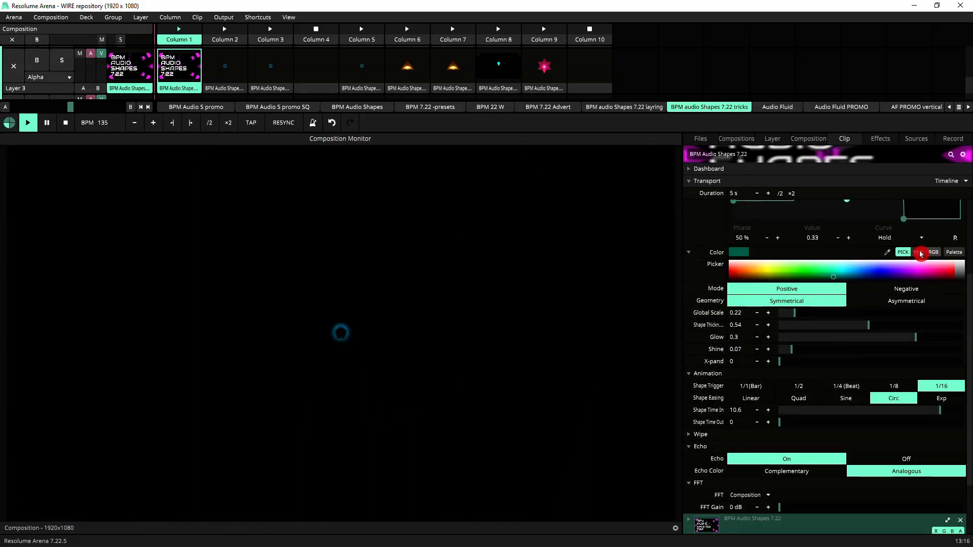
pyautogui.click(920, 253)
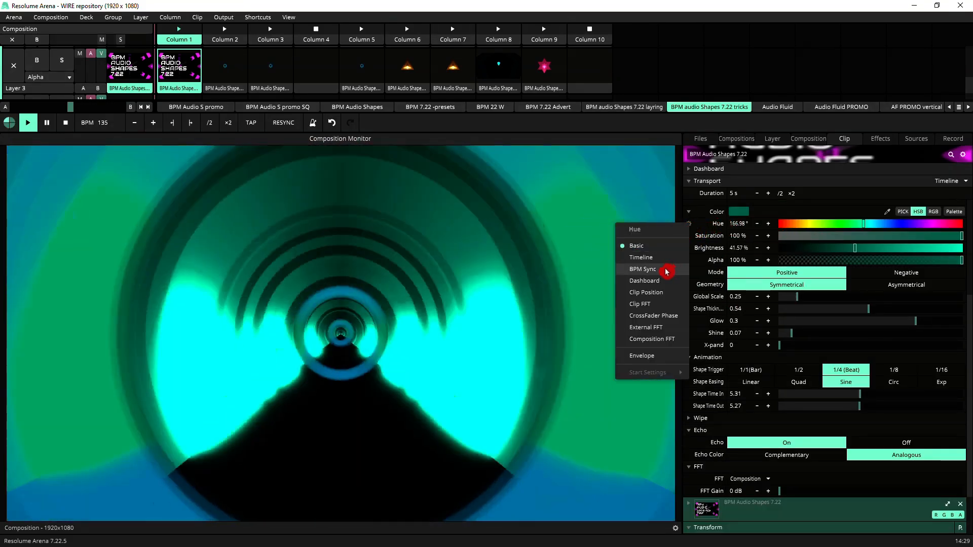
pyautogui.click(667, 272)
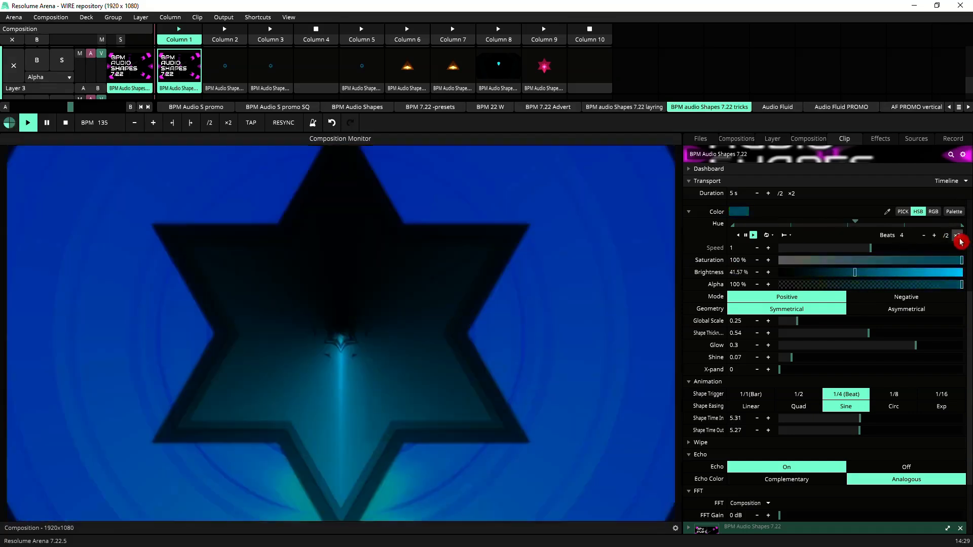
pyautogui.click(959, 237)
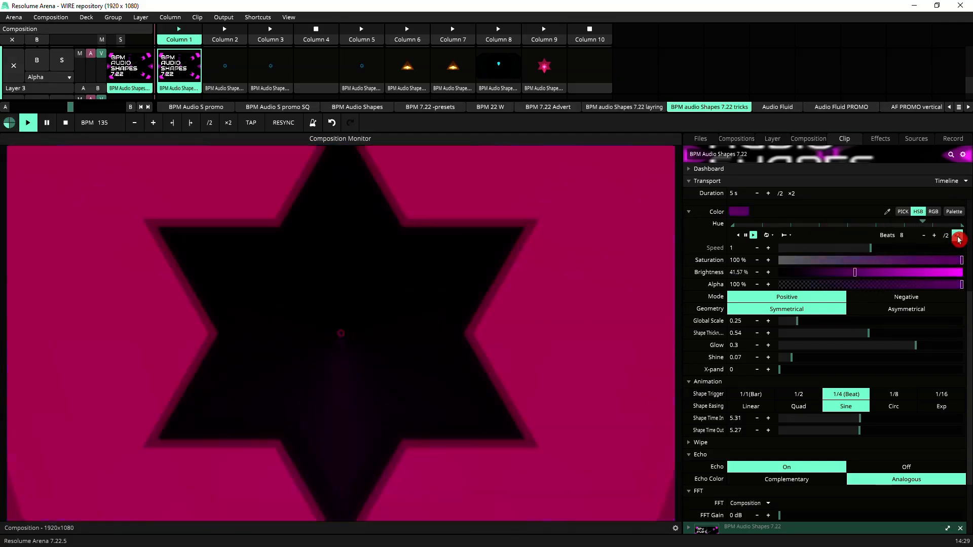
pyautogui.click(959, 237)
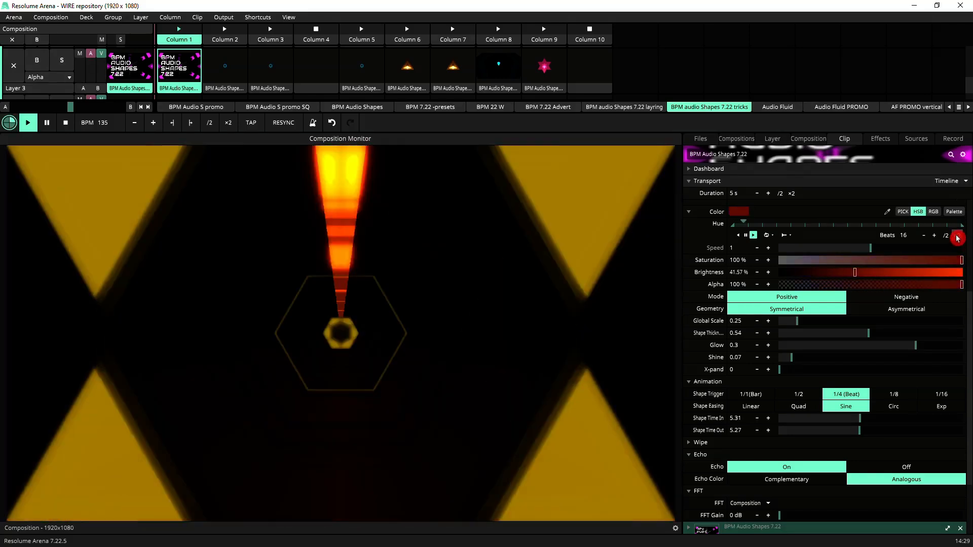
pyautogui.click(958, 239)
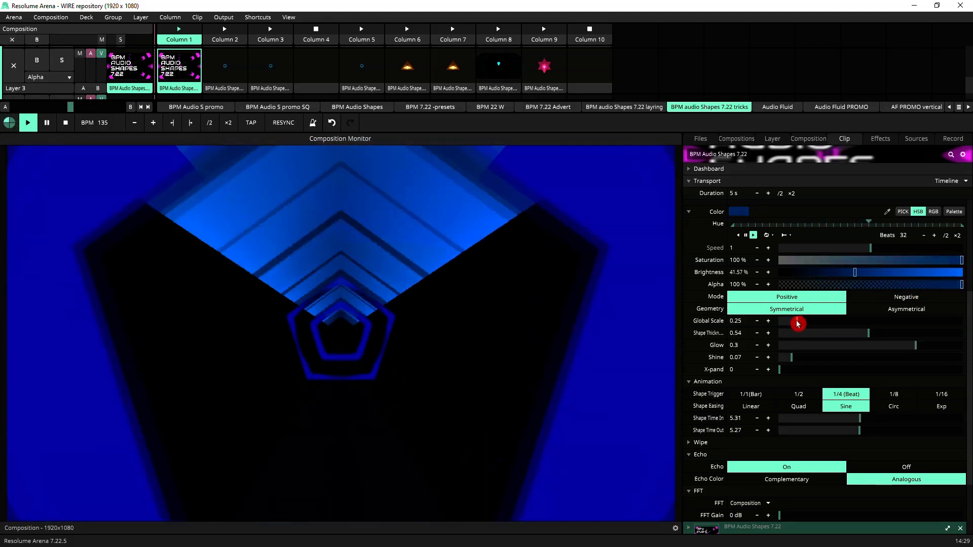
# Step: Adjust the Global Scale to 0.33, then animate it with BPM Sync over 128 beats
pyautogui.moveTo(800, 323); pyautogui.dragTo(688, 321)
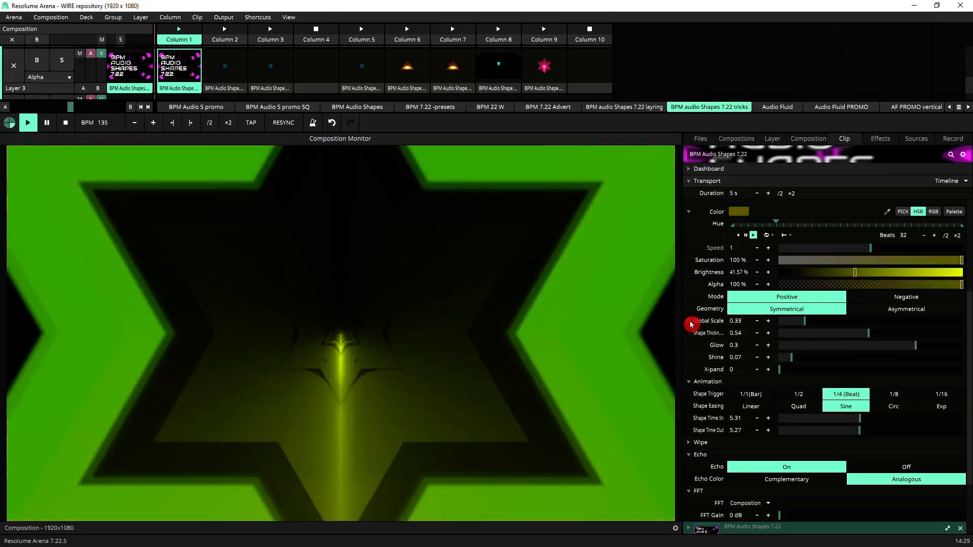
pyautogui.rightClick(691, 325)
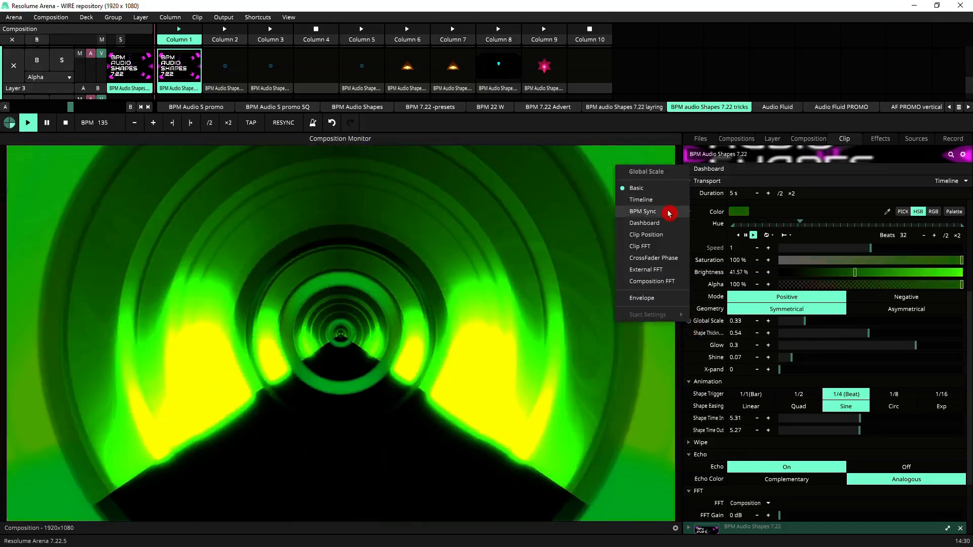
pyautogui.click(669, 213)
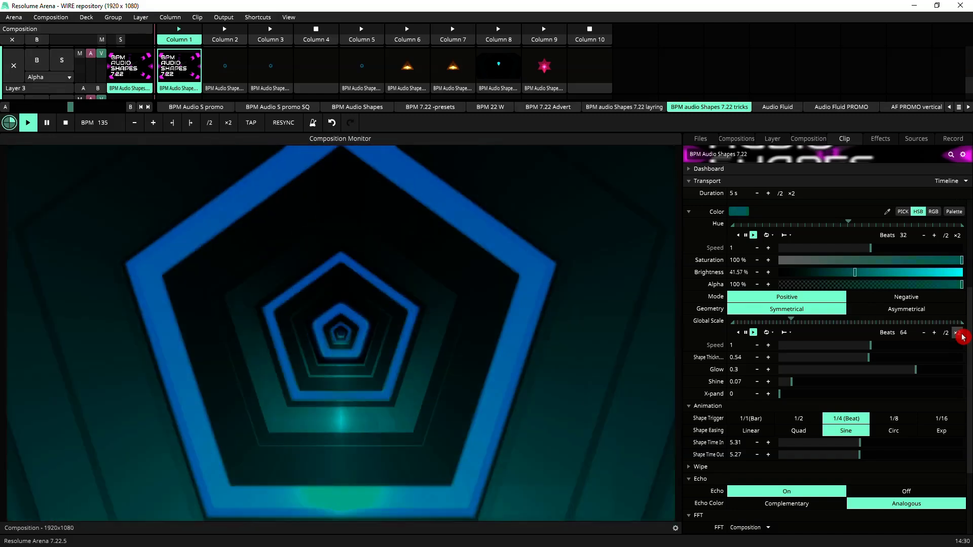
pyautogui.click(958, 333)
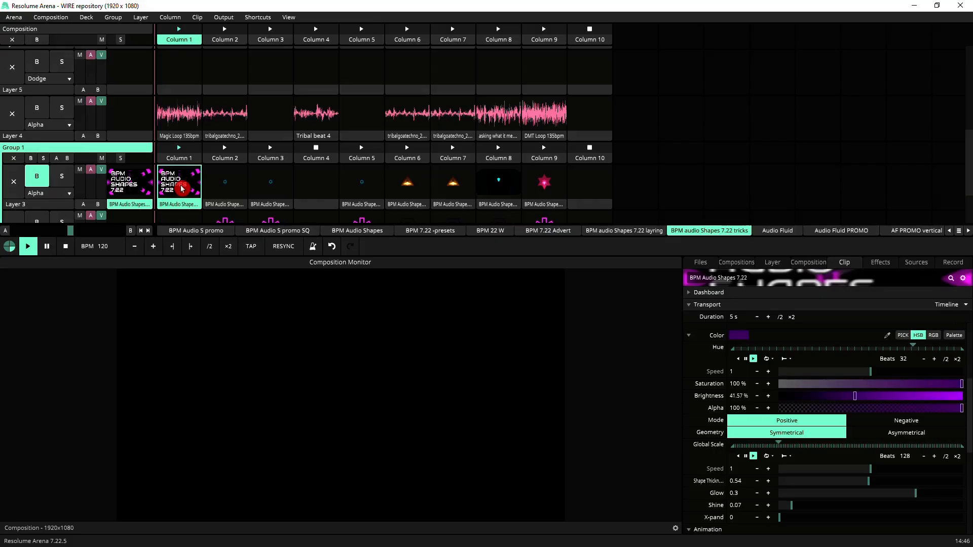
# Step: Trigger the Column 1 clip in Layer 3 and enlarge the monitor and clip settings area, keeping Layer 3 in view
pyautogui.click(182, 189)
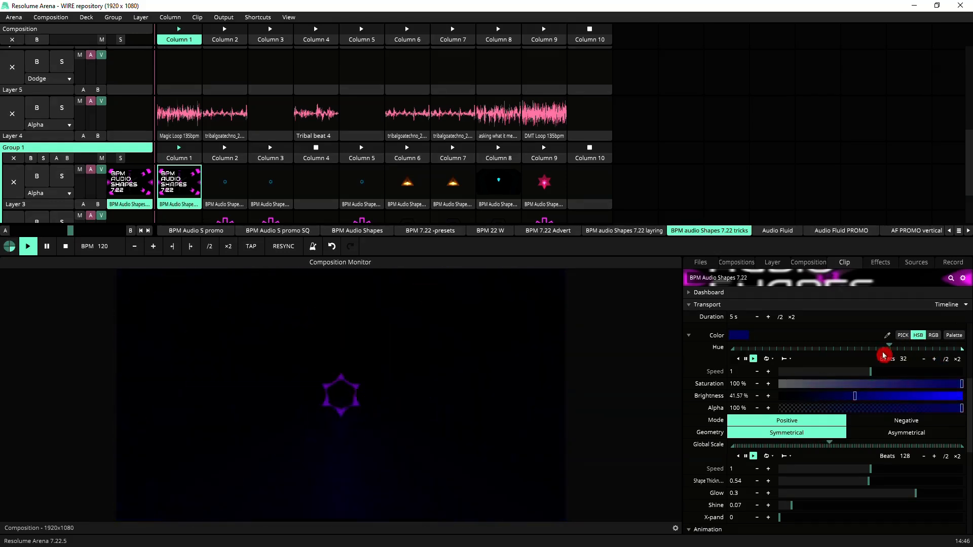
pyautogui.moveTo(757, 235); pyautogui.dragTo(769, 172)
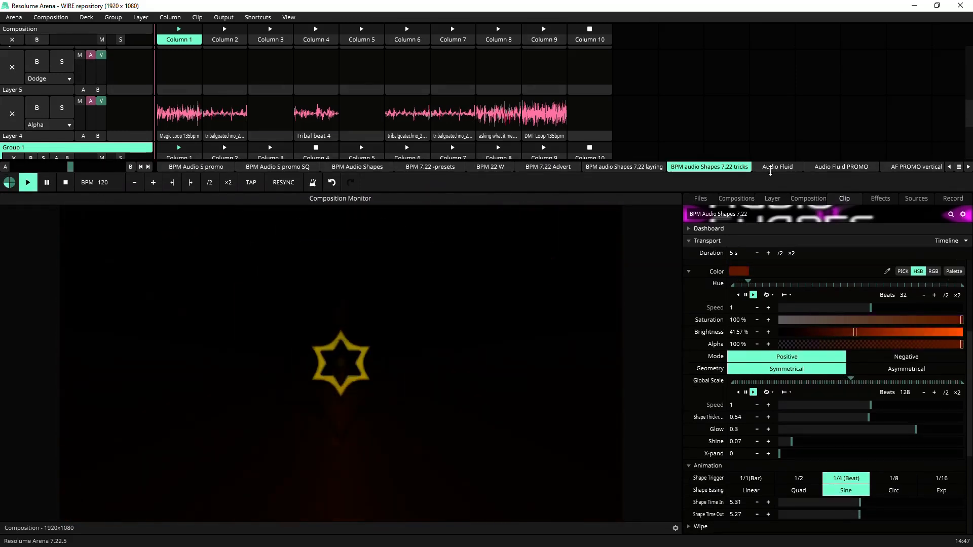
pyautogui.moveTo(771, 171); pyautogui.dragTo(767, 167)
pyautogui.scroll(-3, 554, 82)
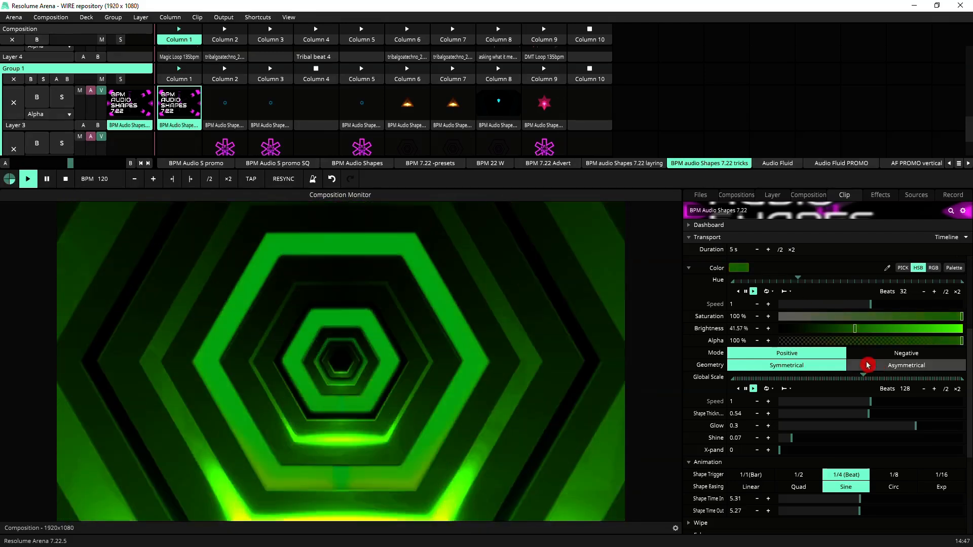
# Step: Switch the clip's Echo off and back on several times to compare the output, leaving Echo on
pyautogui.click(868, 365)
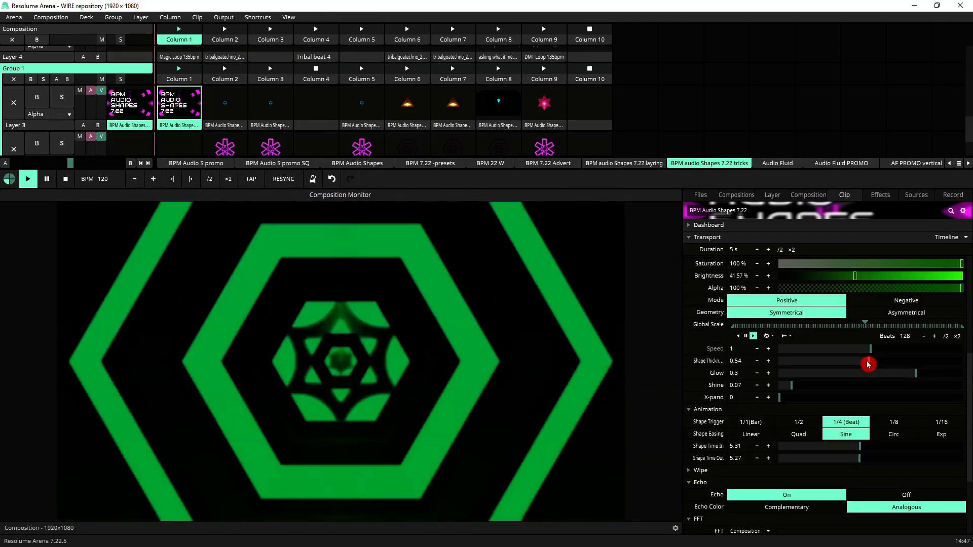
pyautogui.scroll(-4, 868, 365)
pyautogui.click(918, 391)
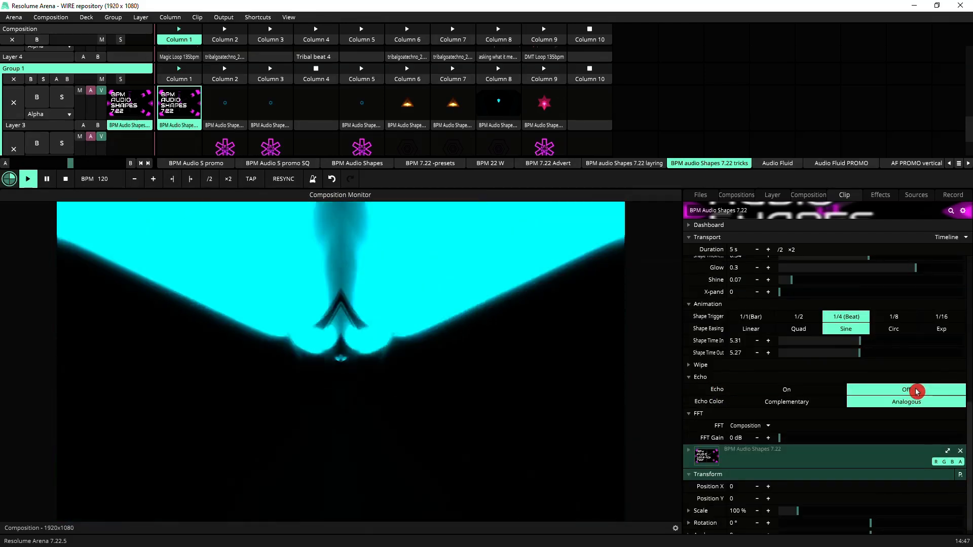
pyautogui.click(822, 394)
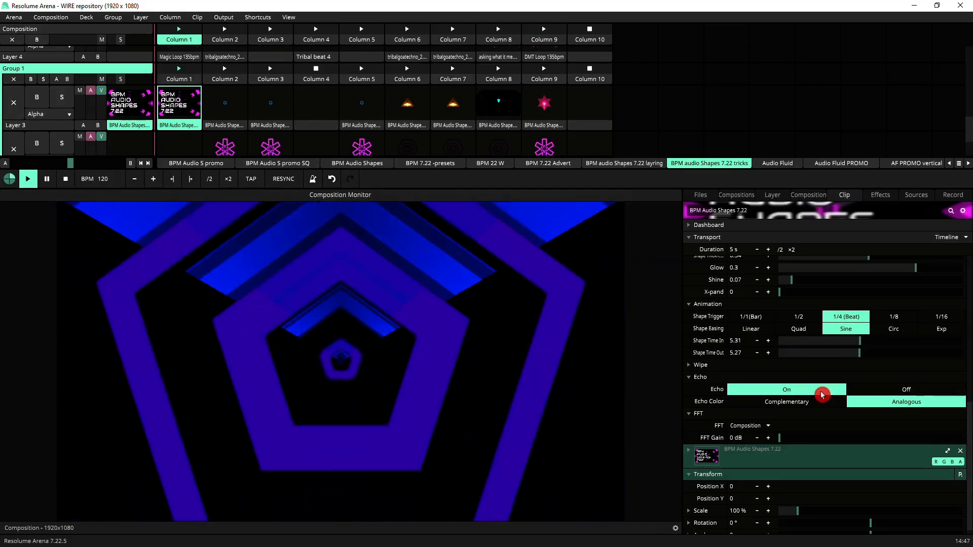
pyautogui.click(906, 393)
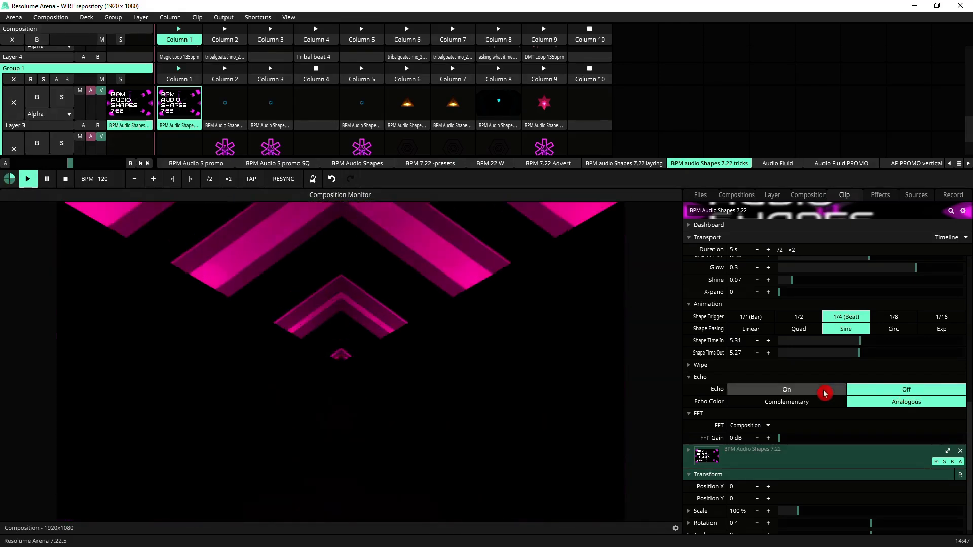
pyautogui.click(824, 394)
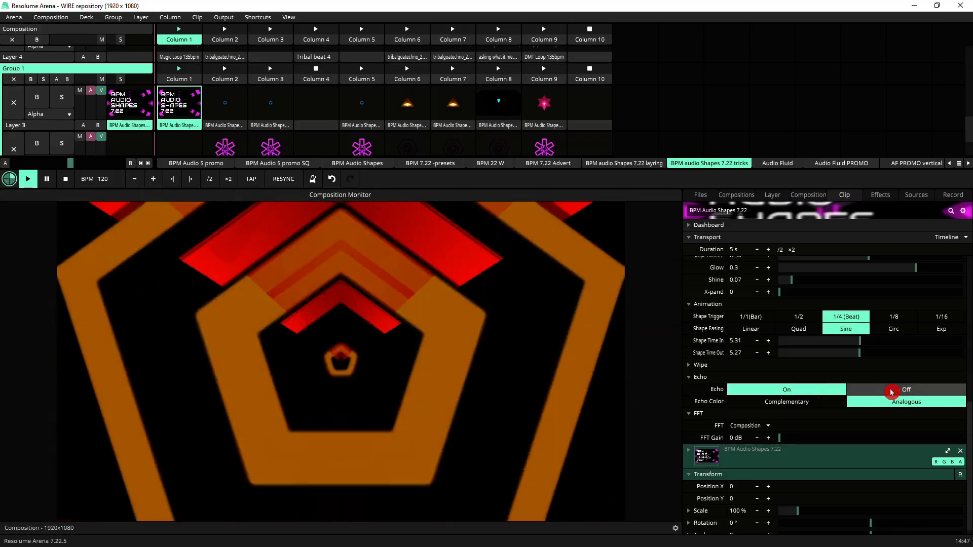
pyautogui.click(891, 393)
pyautogui.click(812, 395)
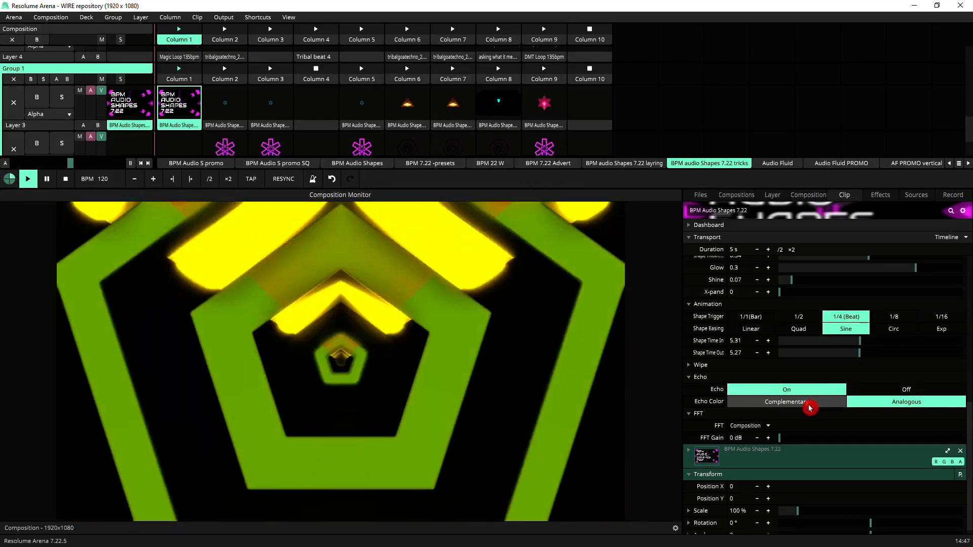
# Step: Set the Echo Color to Complementary and compare the output with Echo off and on, leaving Echo on
pyautogui.click(809, 405)
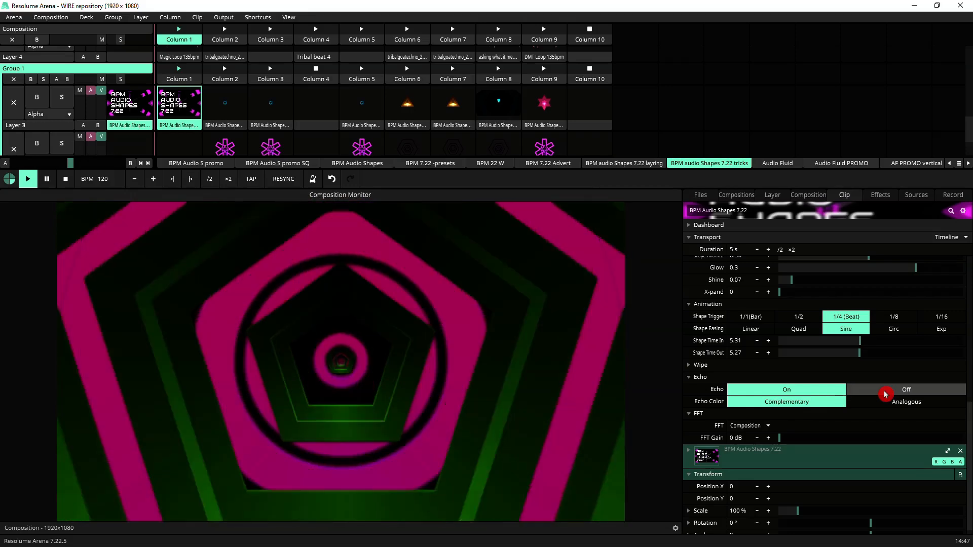
pyautogui.click(909, 390)
pyautogui.click(811, 390)
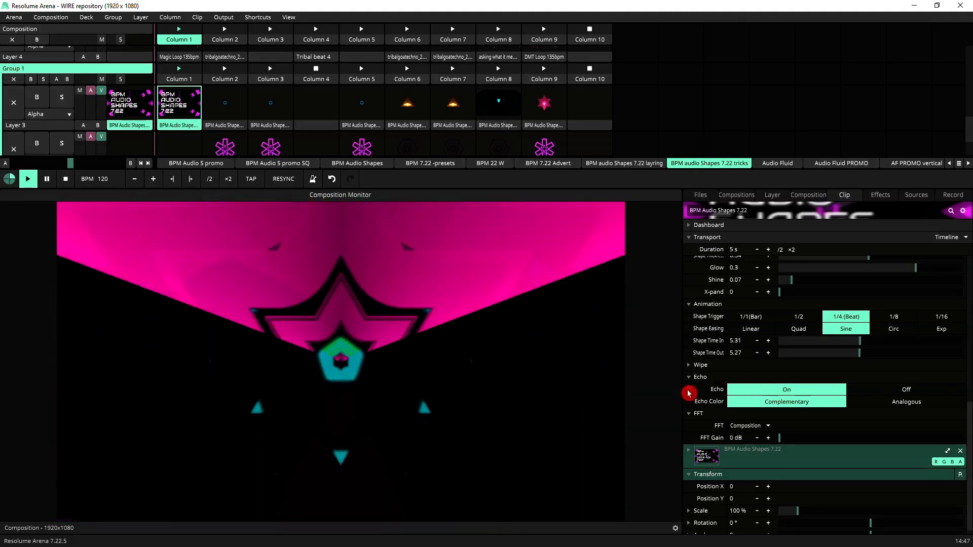
# Step: Animate the Echo parameter with BPM Sync and halve its number of beats
pyautogui.rightClick(689, 394)
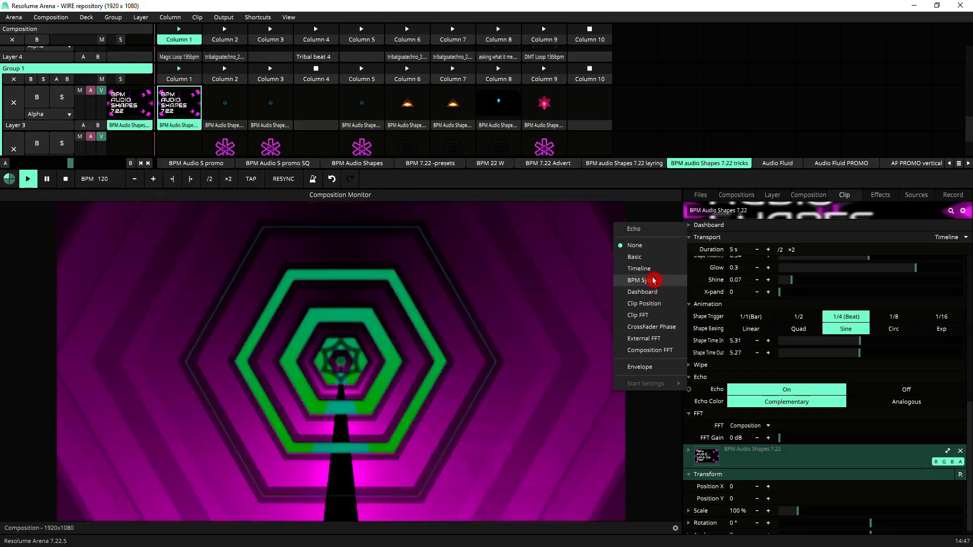
pyautogui.click(653, 279)
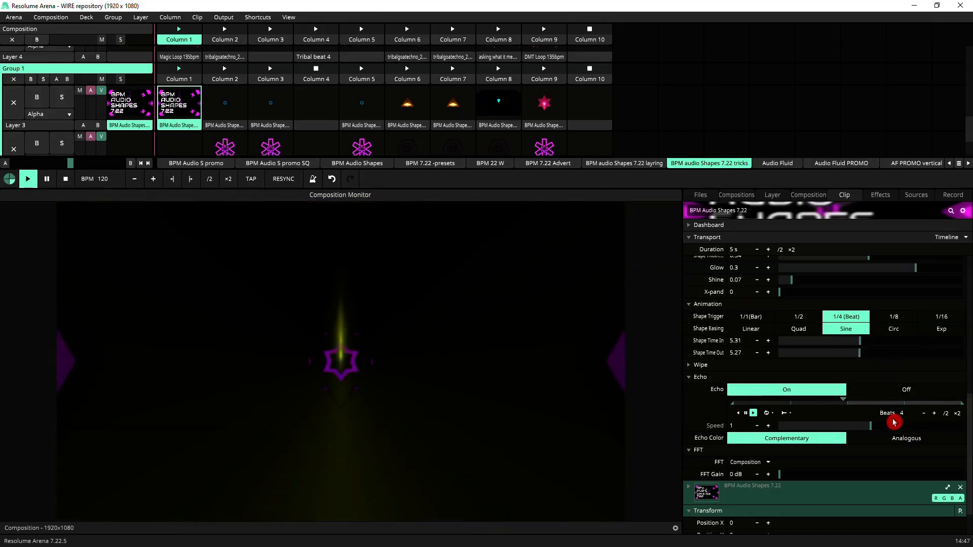
pyautogui.click(946, 413)
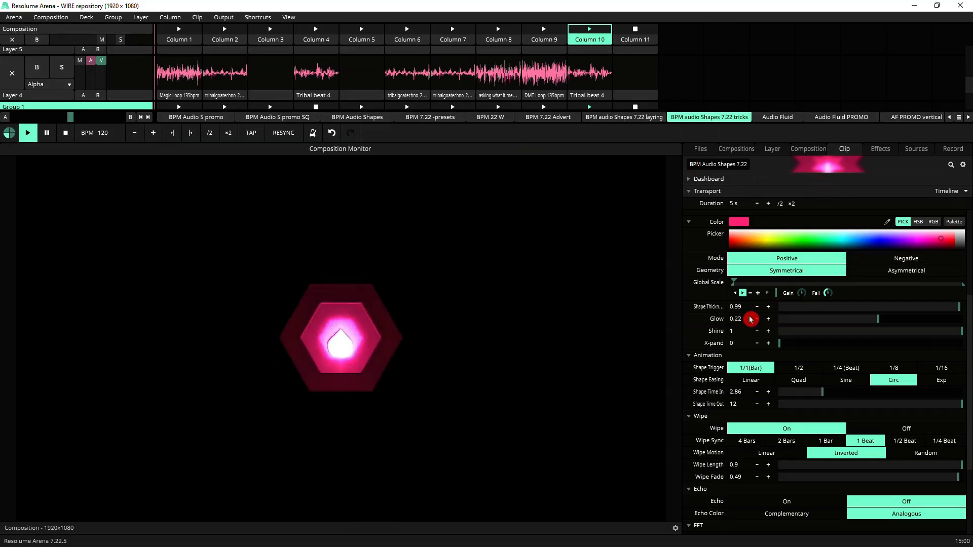
# Step: Check the Global Scale's animation source, then test the shape against Layer 4's Tribal beat 4 clip in Column 10 and stop the audio
pyautogui.click(691, 284)
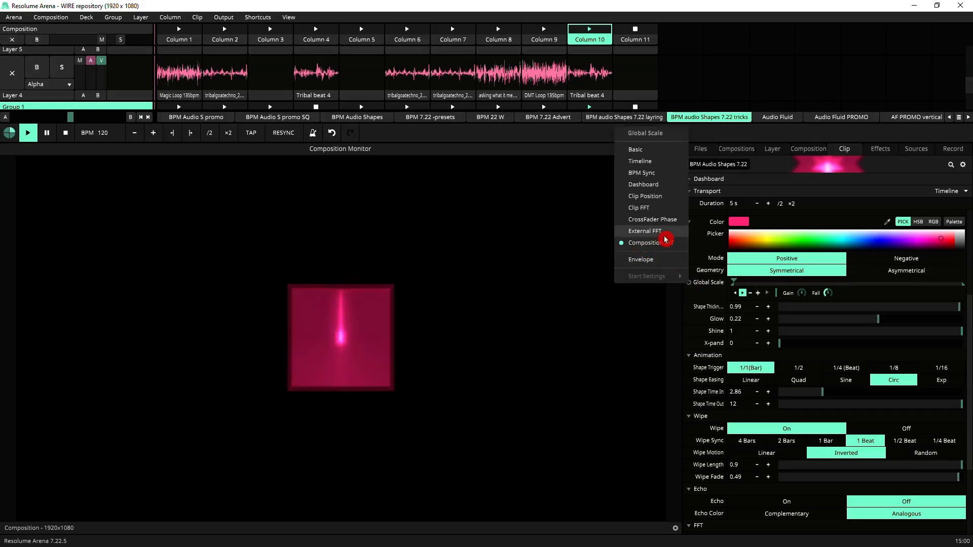
pyautogui.click(703, 297)
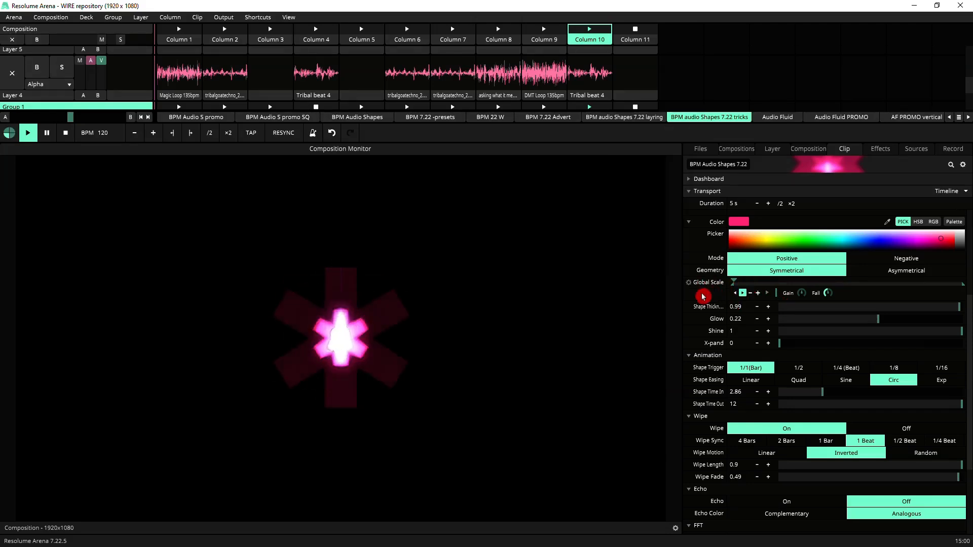
pyautogui.click(588, 78)
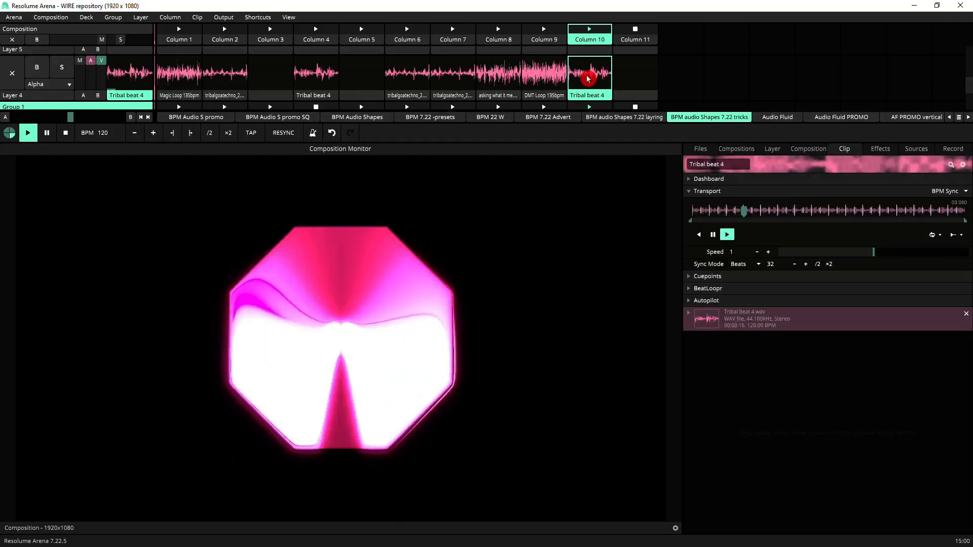
pyautogui.click(629, 76)
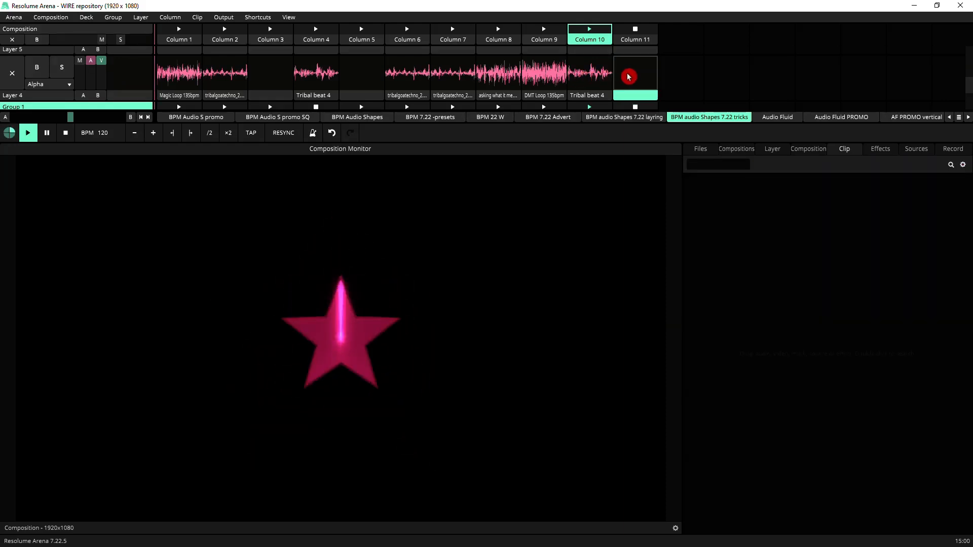